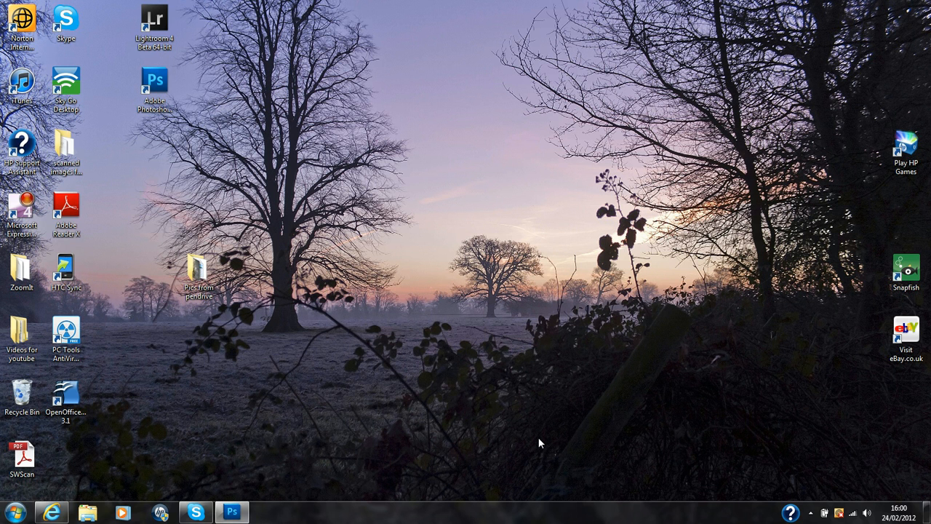
Step: Open Adobe Photoshop, reposition the floating toolbox, and create an A4 International Paper document at 300 pixels/inch in RGB with a white background
{"action": "double_click", "coordinate": [159, 87]}
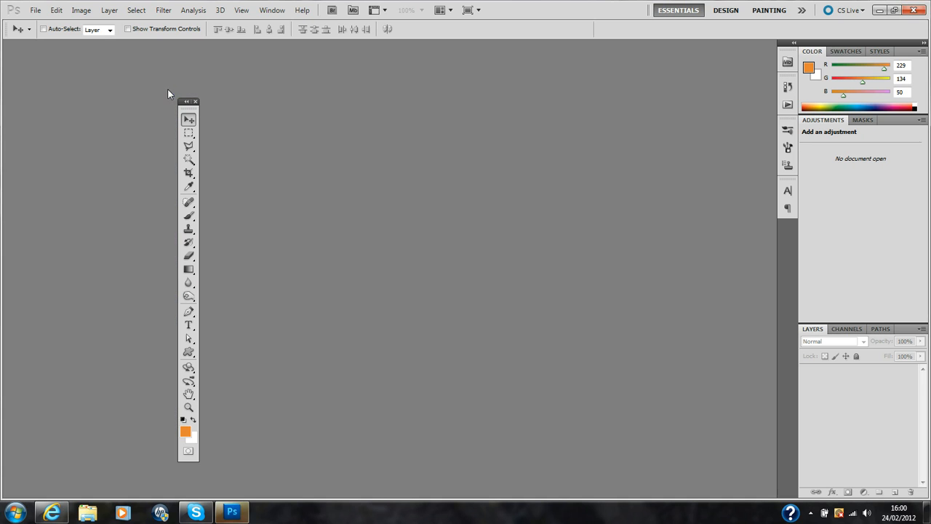
{"action": "left_click_drag", "start_coordinate": [192, 110], "coordinate": [46, 84]}
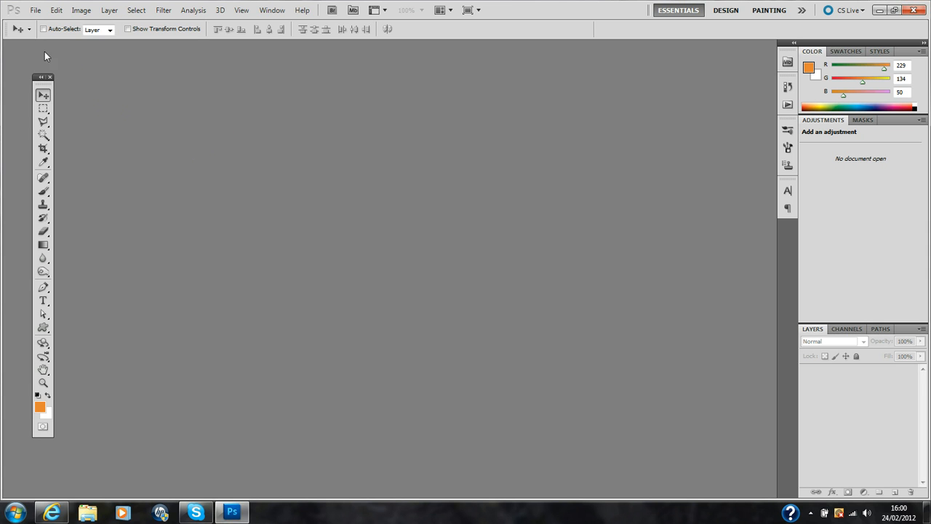
{"action": "left_click", "coordinate": [35, 10]}
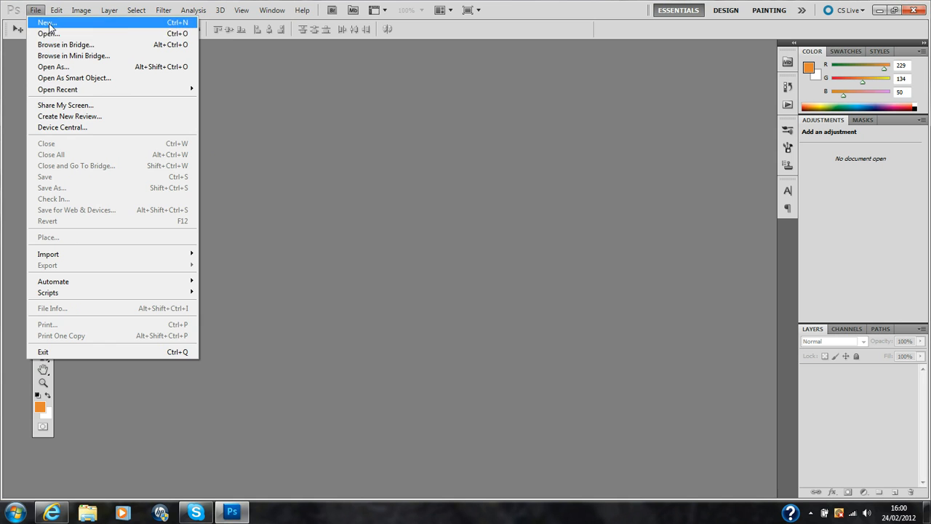
{"action": "left_click", "coordinate": [48, 23]}
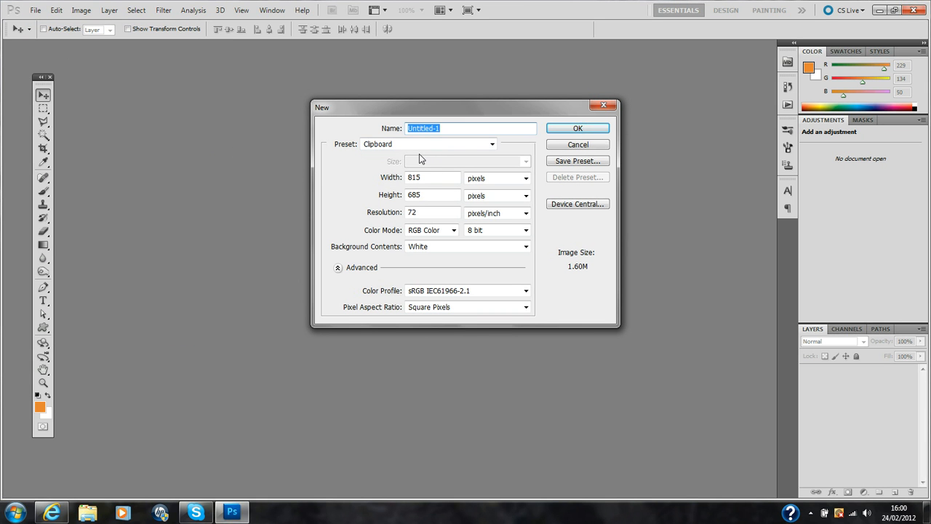
{"action": "left_click", "coordinate": [492, 145]}
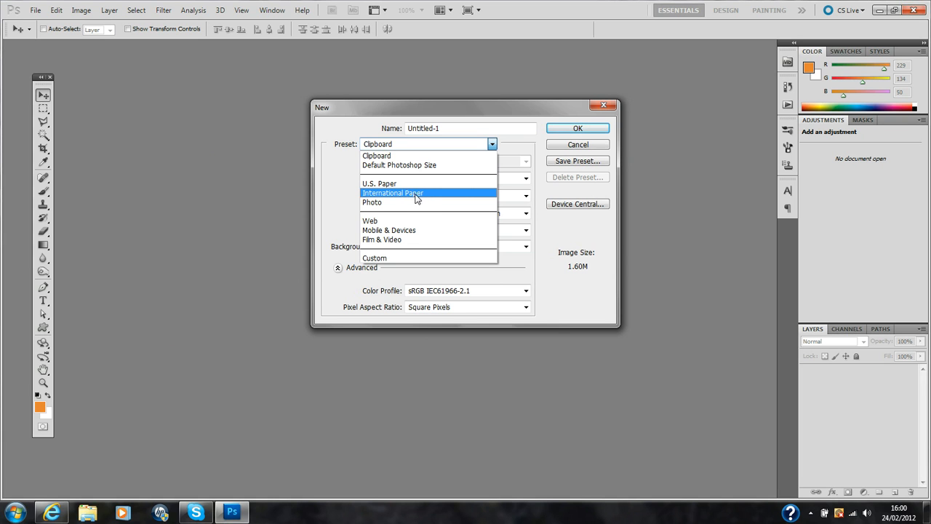
{"action": "left_click", "coordinate": [413, 194]}
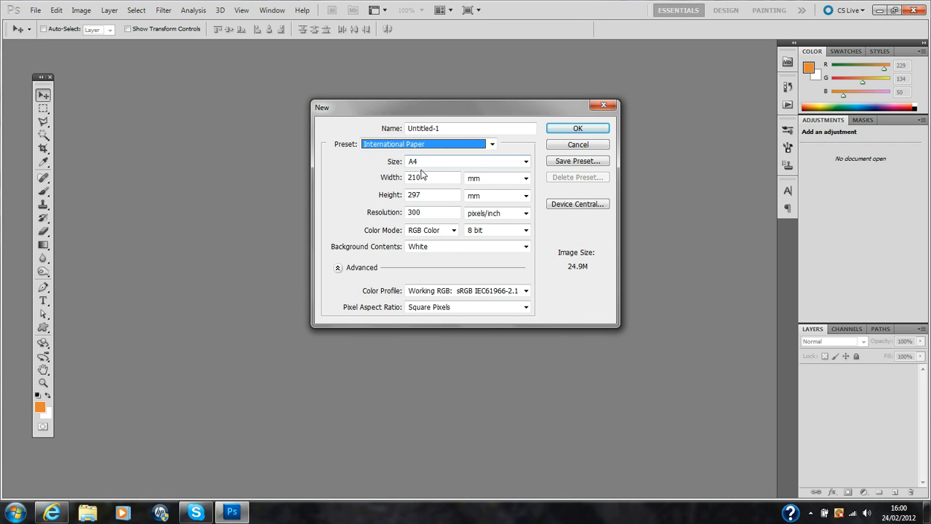
{"action": "left_click", "coordinate": [427, 195]}
{"action": "left_click", "coordinate": [593, 131]}
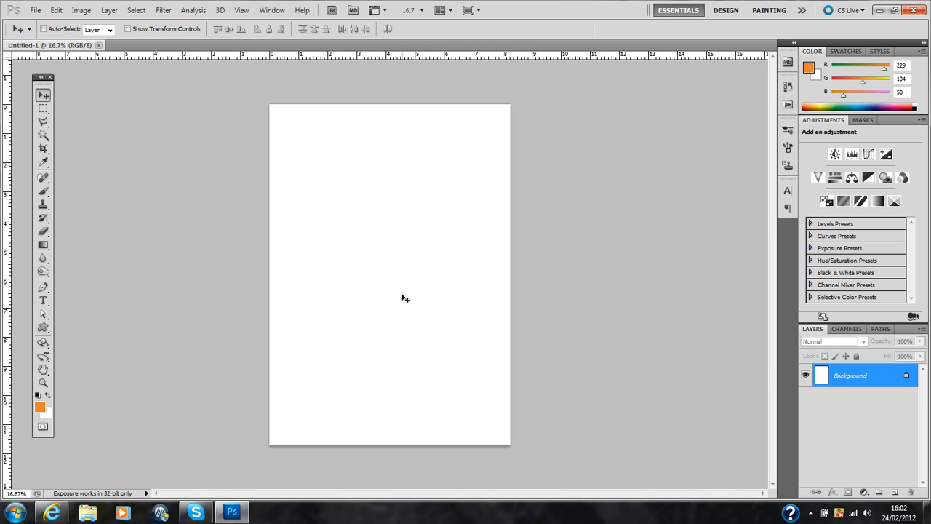
Step: Set the foreground colour to blue 2222d1, keeping white as the background colour
{"action": "left_click", "coordinate": [40, 407]}
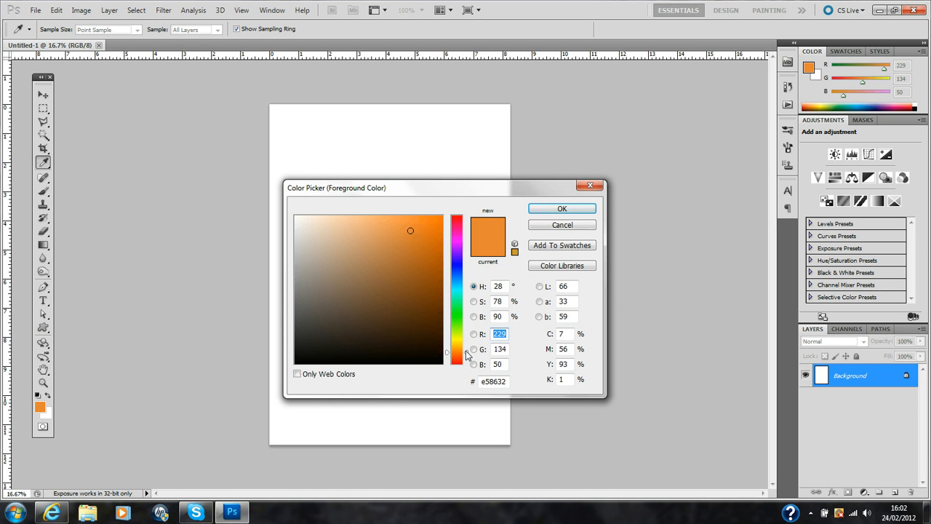
{"action": "left_click_drag", "start_coordinate": [466, 356], "coordinate": [470, 265]}
{"action": "left_click", "coordinate": [424, 264]}
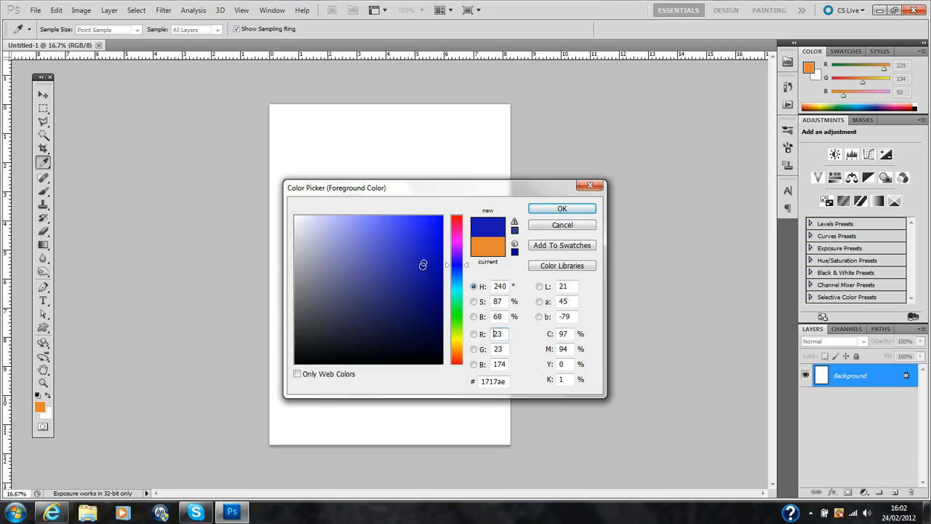
{"action": "left_click", "coordinate": [422, 276]}
{"action": "left_click_drag", "start_coordinate": [414, 253], "coordinate": [418, 242]}
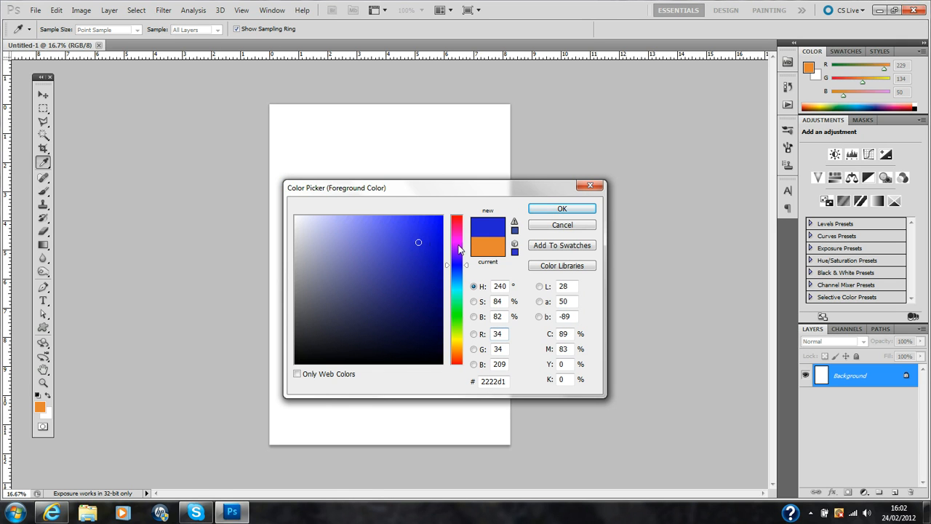
{"action": "left_click", "coordinate": [557, 211]}
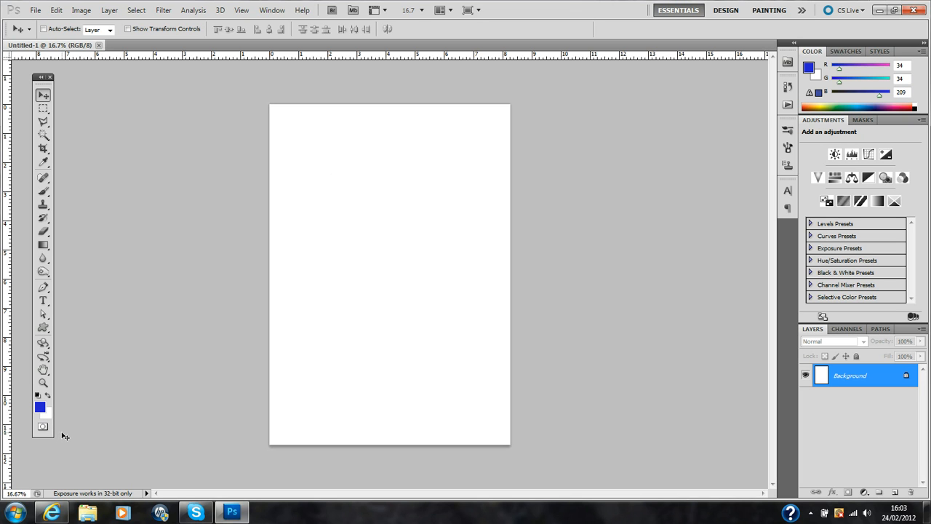
{"action": "key", "text": "x"}
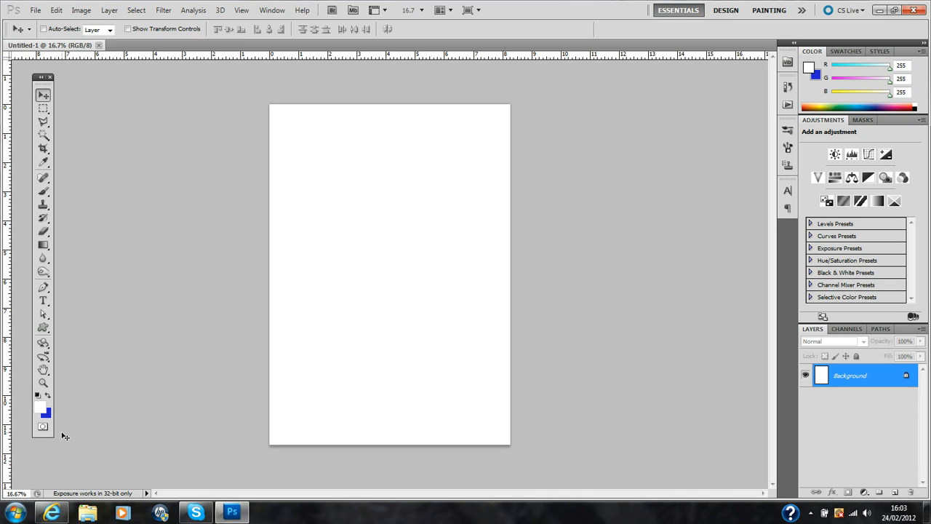
{"action": "key", "text": "x"}
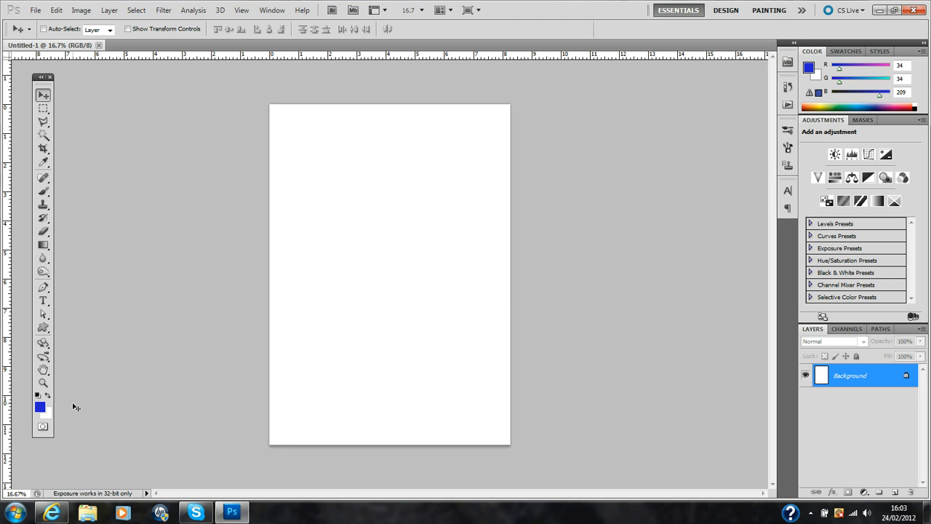
Step: Fill the Background layer with the blue foreground colour in Normal mode at 100% opacity
{"action": "key", "text": "i"}
{"action": "key", "text": "shift+F5"}
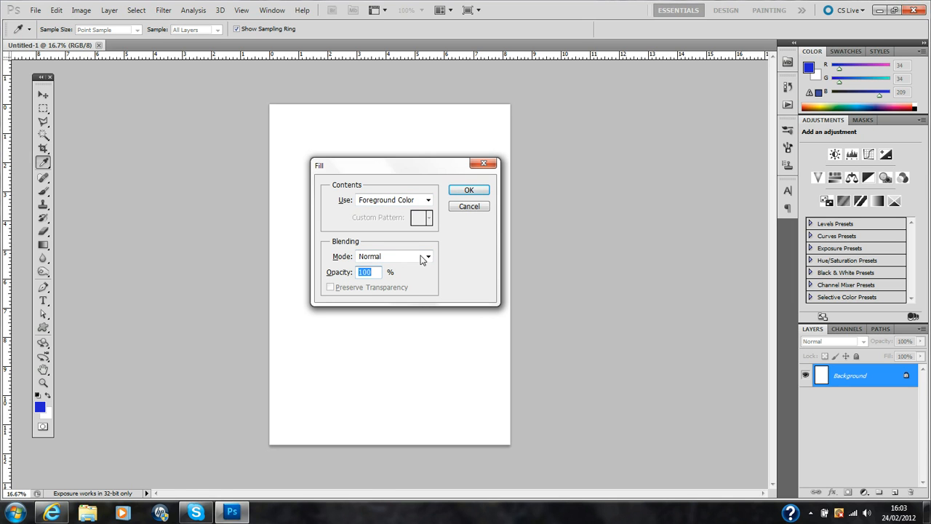
{"action": "left_click", "coordinate": [468, 193]}
{"action": "key", "text": "v"}
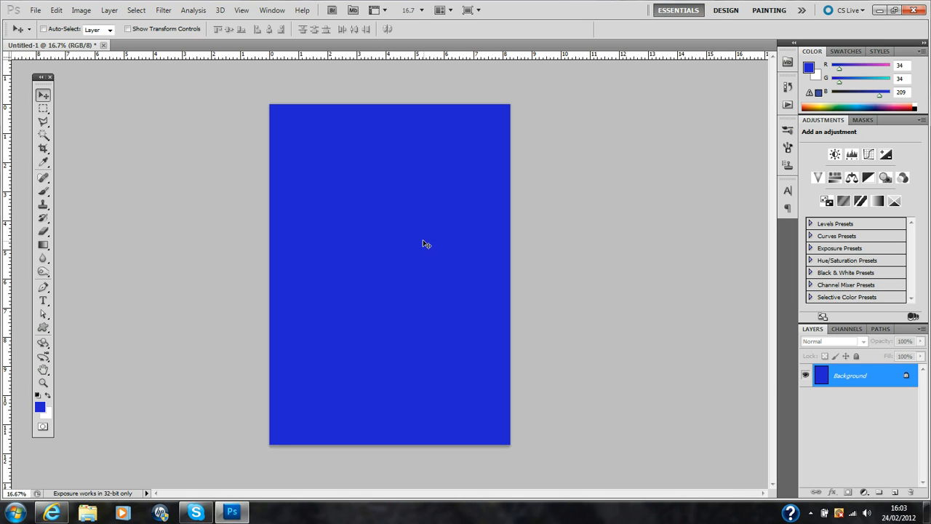
Step: Add a new layer and make a rectangular marquee selection about half an inch inside the page edges
{"action": "left_click", "coordinate": [895, 493]}
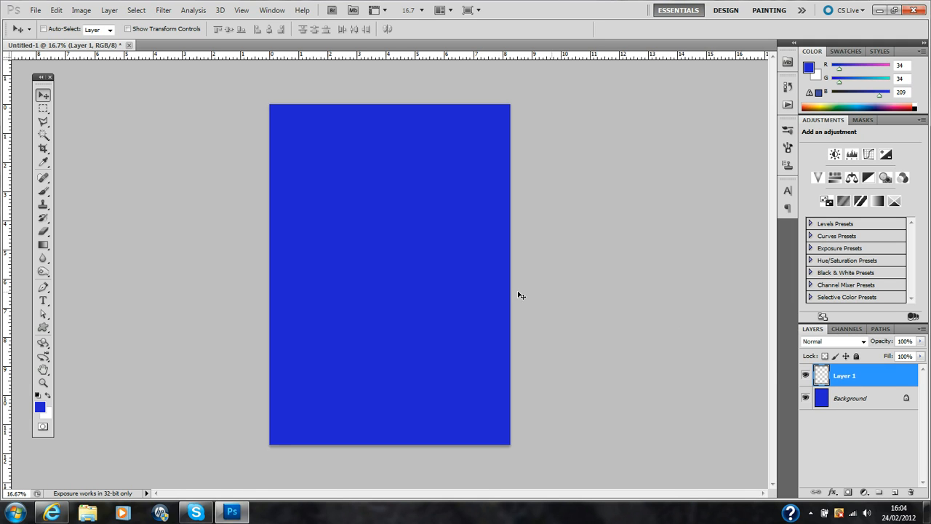
{"action": "left_click", "coordinate": [44, 109]}
{"action": "right_click", "coordinate": [43, 110]}
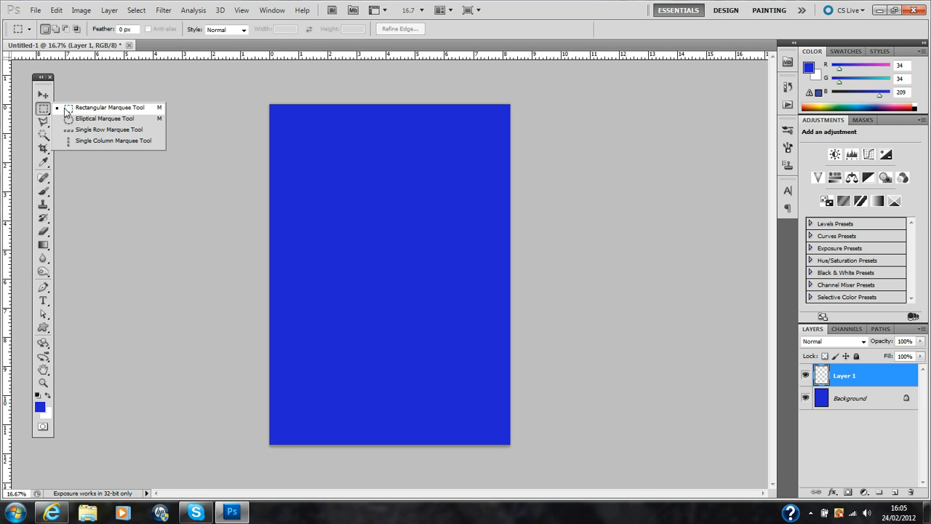
{"action": "left_click", "coordinate": [89, 110]}
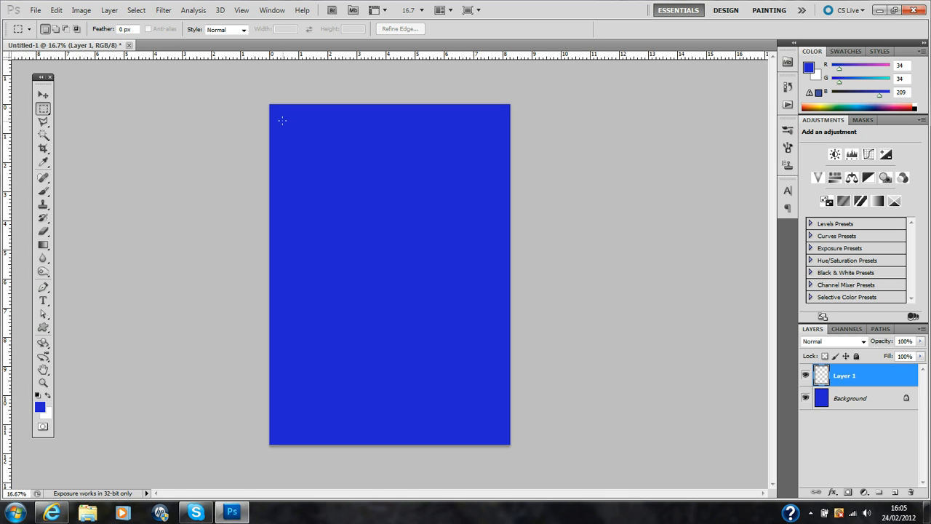
{"action": "left_click_drag", "start_coordinate": [315, 180], "coordinate": [501, 434]}
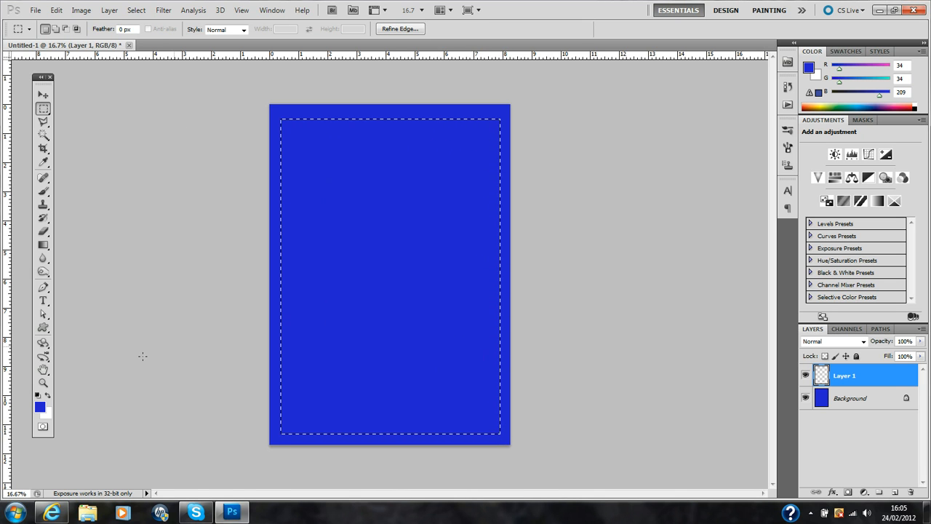
Step: Set the foreground colour to orange e3641f
{"action": "left_click", "coordinate": [40, 406]}
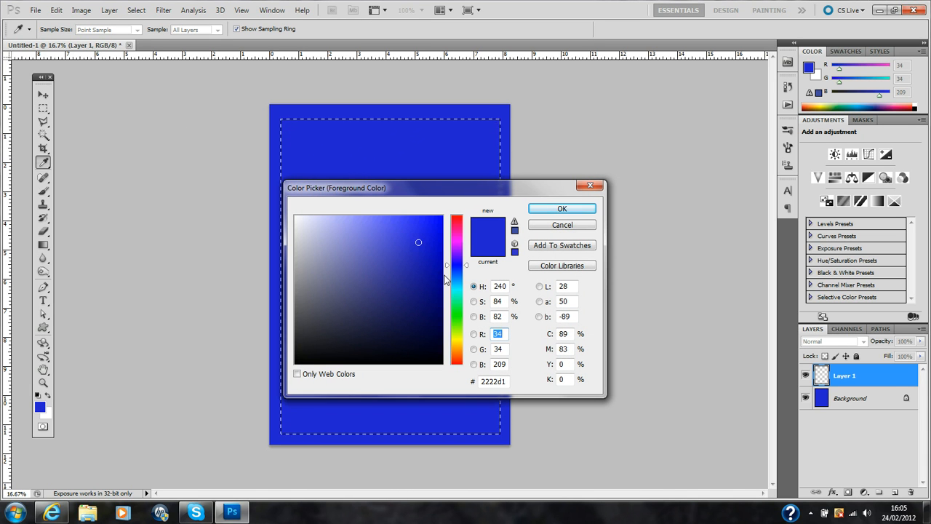
{"action": "left_click_drag", "start_coordinate": [466, 268], "coordinate": [466, 355]}
{"action": "left_click", "coordinate": [423, 231]}
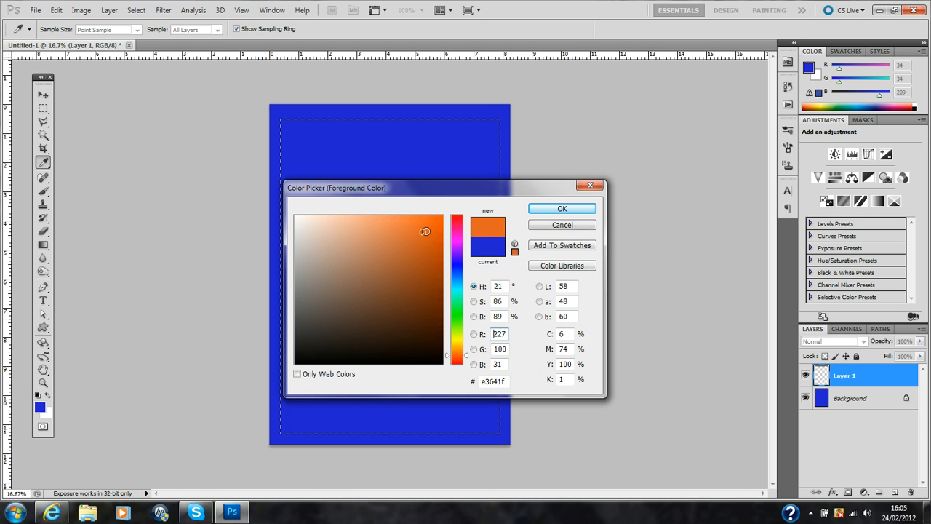
{"action": "left_click", "coordinate": [533, 210]}
{"action": "key", "text": "m"}
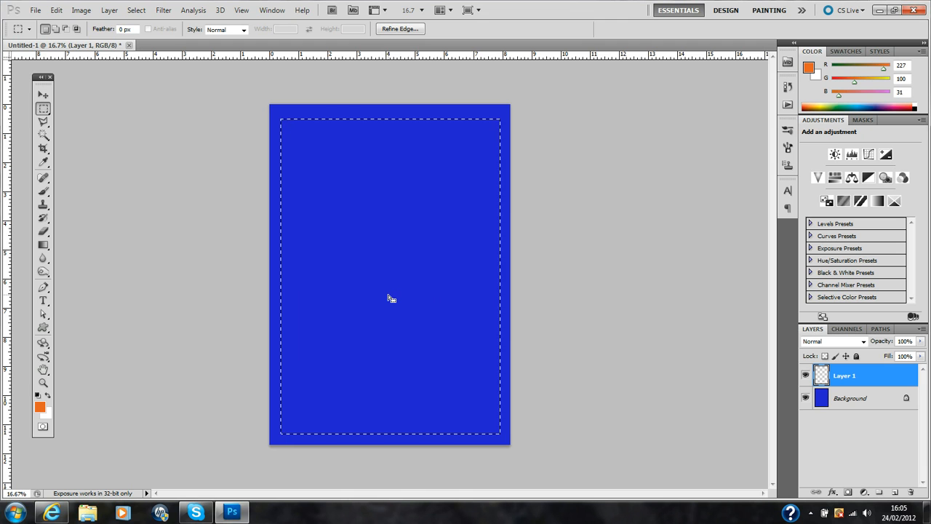
Step: Fill the rectangular selection on Layer 1 with the orange foreground colour at 100% opacity and deselect it
{"action": "key", "text": "shift"}
{"action": "key", "text": "shift+F5"}
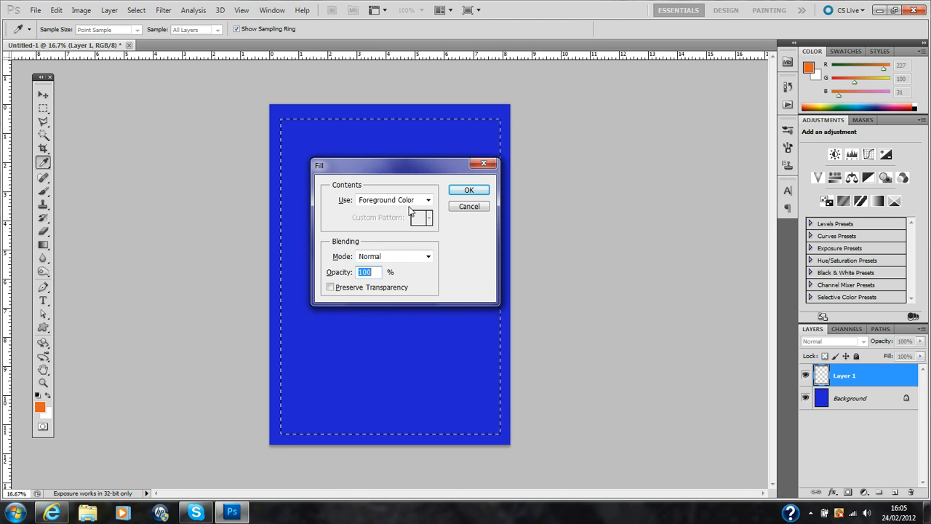
{"action": "left_click", "coordinate": [469, 192]}
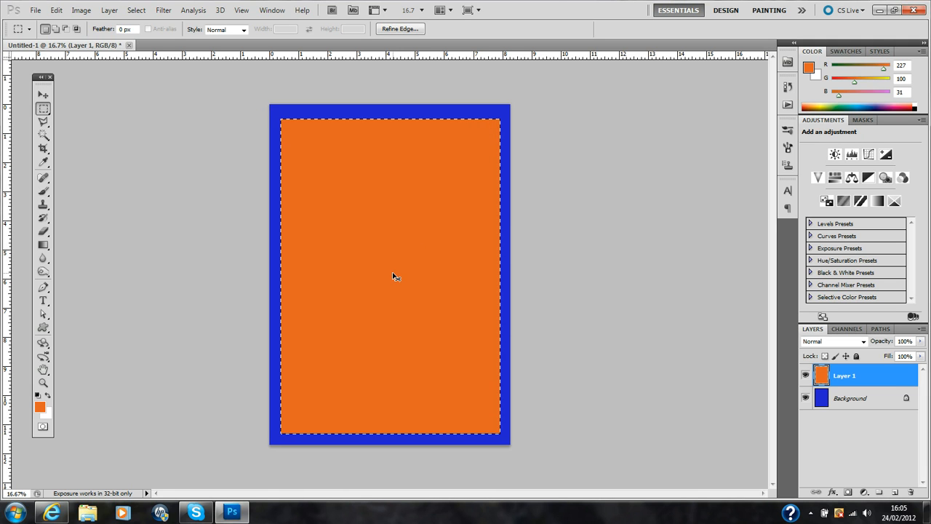
{"action": "key", "text": "ctrl+d"}
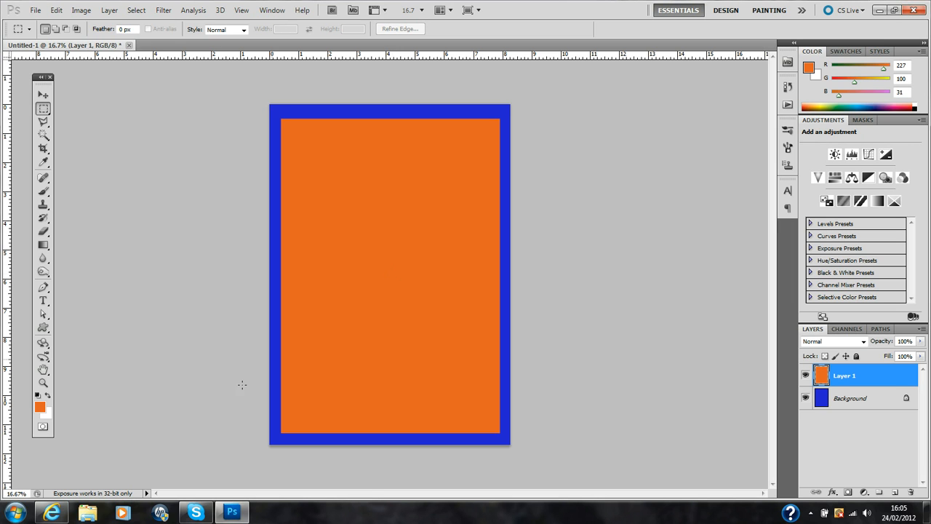
Step: Check the Obey T-shirt reference in Internet Explorer, and delete an inner rectangle from the orange shape to leave a frame about half an inch thick
{"action": "left_click", "coordinate": [51, 512]}
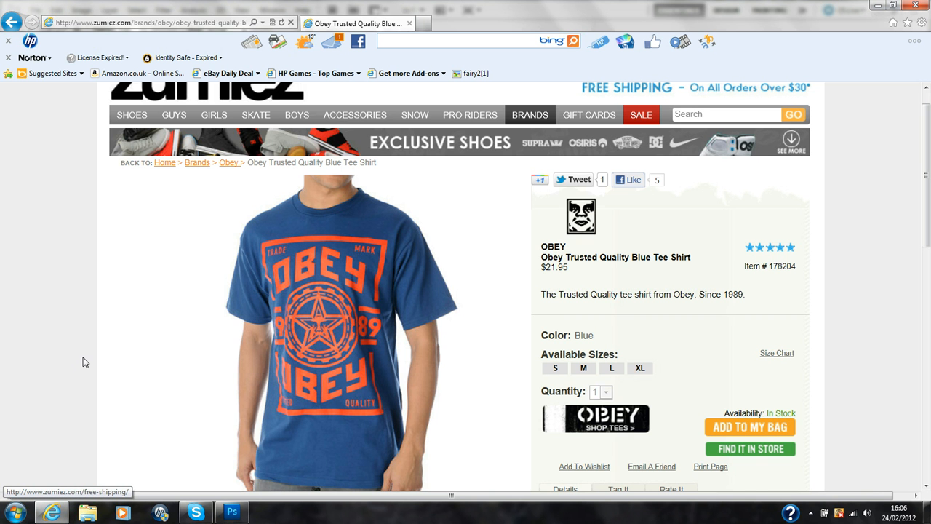
{"action": "left_click", "coordinate": [233, 512]}
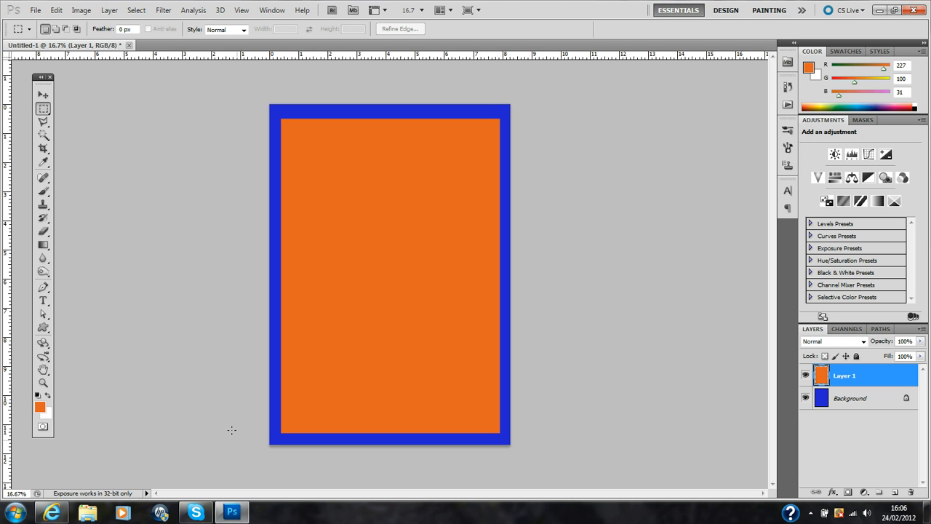
{"action": "left_click", "coordinate": [43, 108]}
{"action": "left_click", "coordinate": [86, 108]}
{"action": "left_click_drag", "start_coordinate": [487, 415], "coordinate": [488, 417]}
{"action": "left_click_drag", "start_coordinate": [485, 416], "coordinate": [487, 417]}
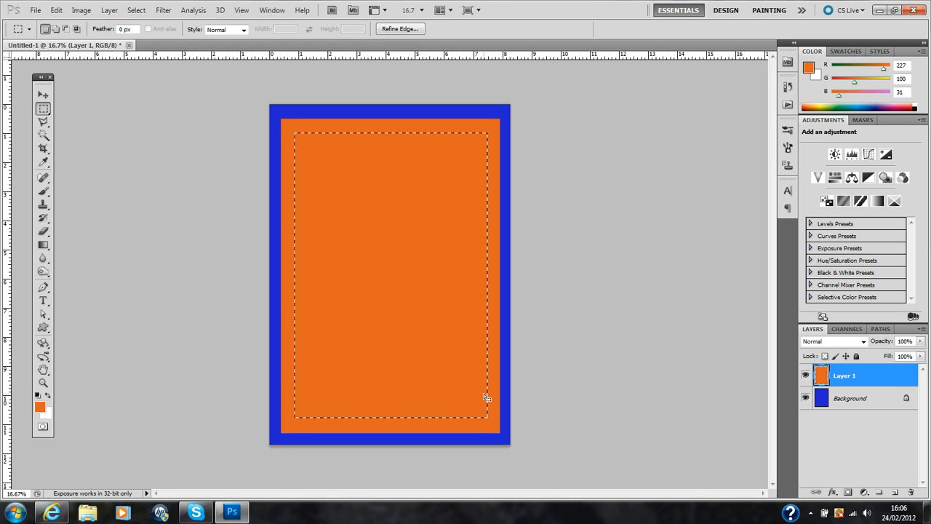
{"action": "key", "text": "Delete"}
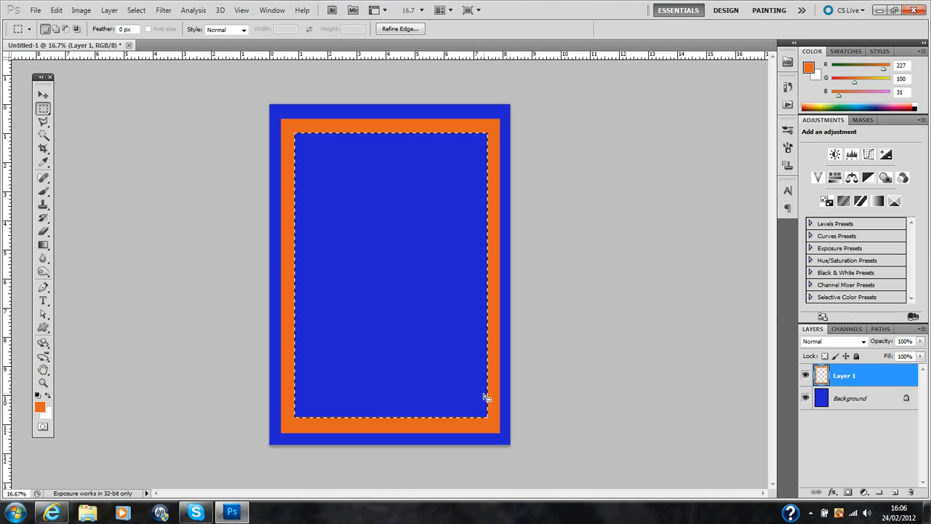
{"action": "key", "text": "ctrl+d"}
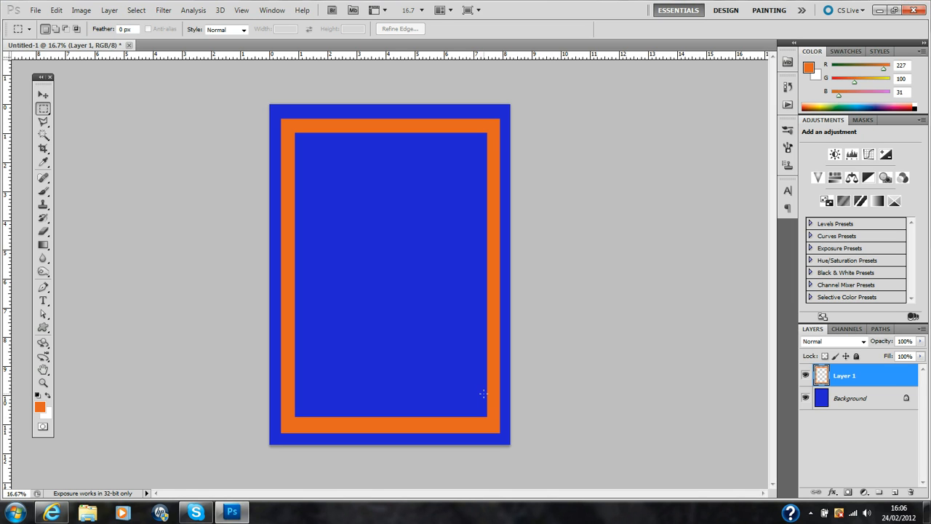
Step: Delete a full-width band about 5.5 inches tall across the middle of the orange frame and deselect it
{"action": "left_click", "coordinate": [44, 108]}
{"action": "left_click_drag", "start_coordinate": [399, 277], "coordinate": [513, 366]}
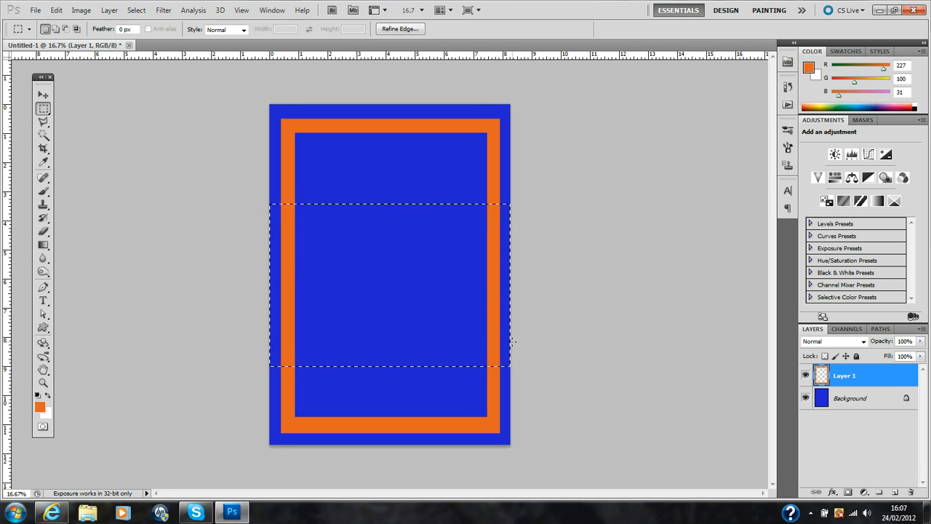
{"action": "key", "text": "Delete"}
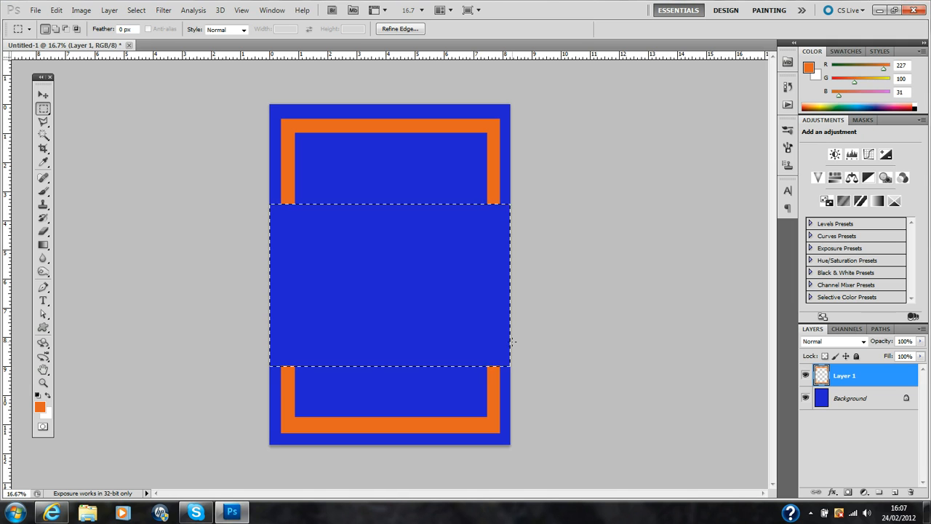
{"action": "key", "text": "ctrl+d"}
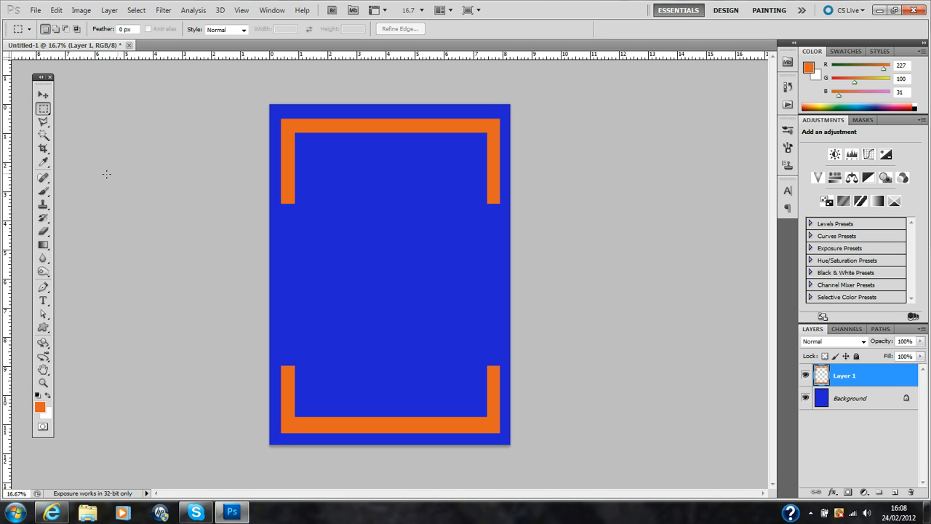
Step: Activate the Pen tool and add a new empty layer above Layer 1
{"action": "left_click", "coordinate": [45, 289]}
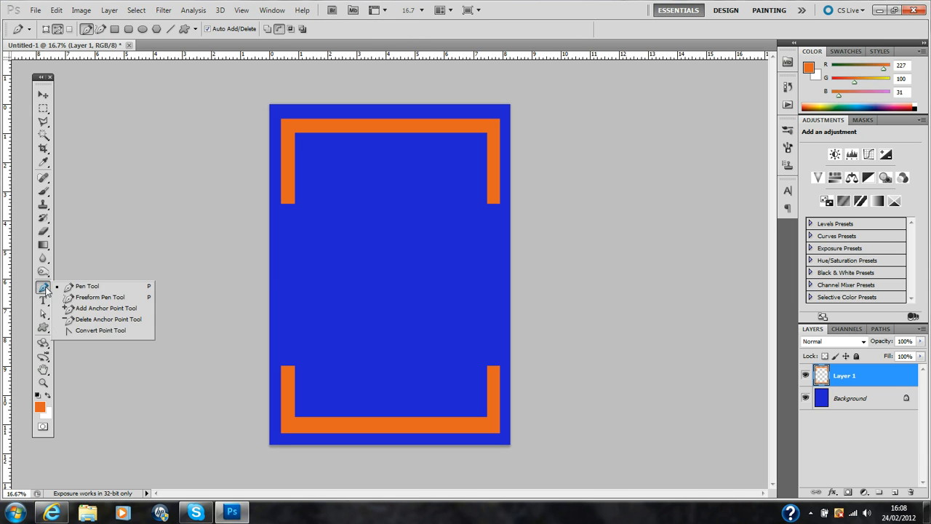
{"action": "left_click", "coordinate": [97, 330]}
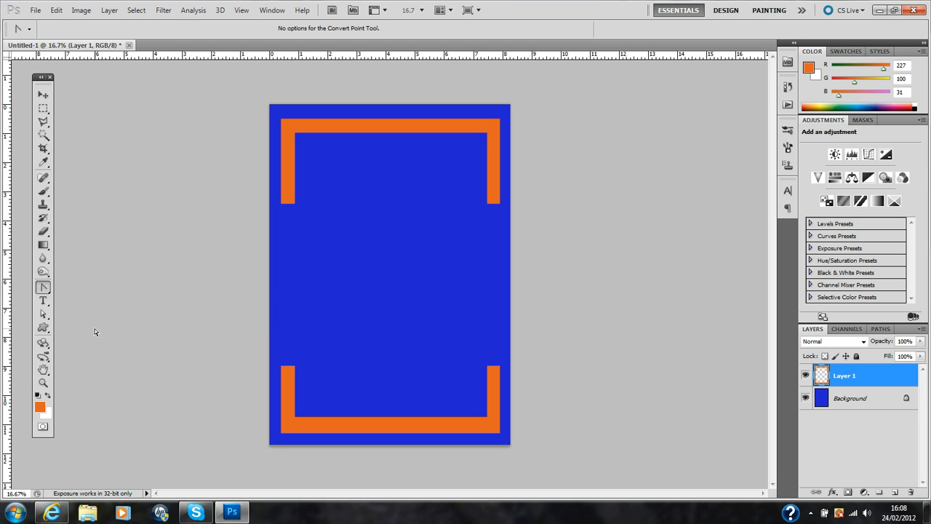
{"action": "left_click", "coordinate": [44, 289]}
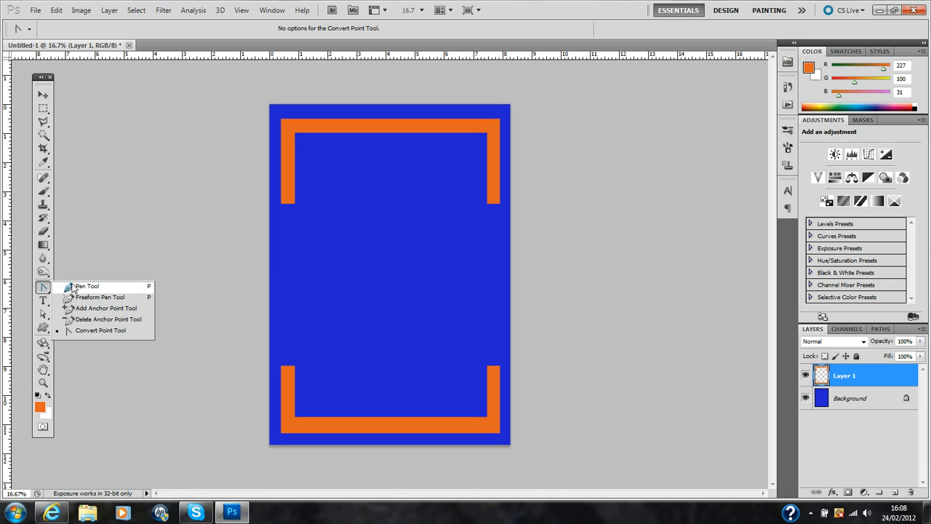
{"action": "left_click", "coordinate": [89, 290]}
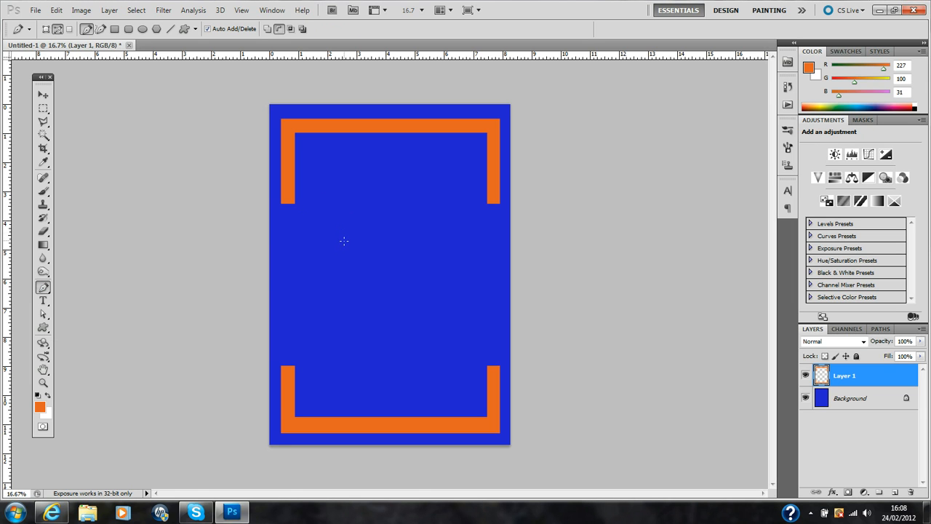
{"action": "left_click", "coordinate": [895, 492]}
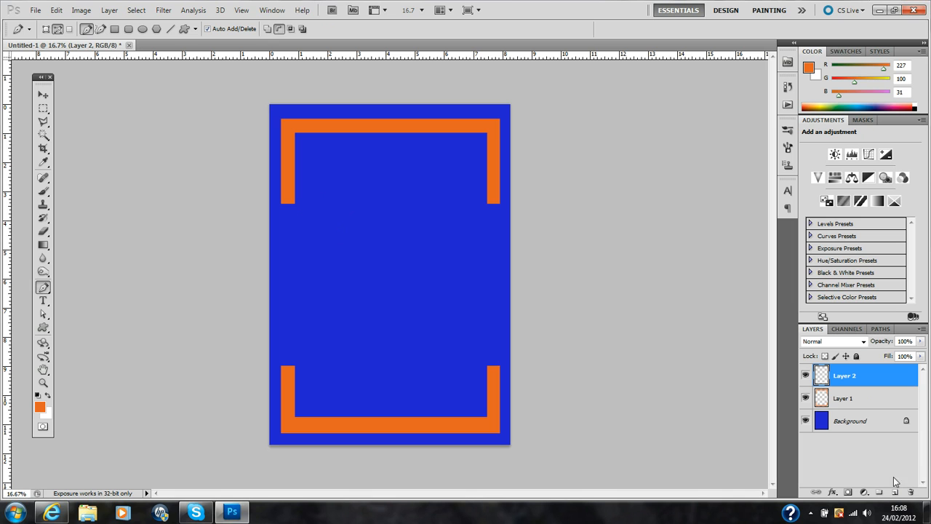
Step: Draw an open three-point peaked path about 5 inches wide and 1.5 inches high in the poster's upper middle, and activate the Horizontal Type tool
{"action": "left_click", "coordinate": [325, 234]}
{"action": "left_click", "coordinate": [396, 192]}
{"action": "left_click", "coordinate": [469, 236]}
{"action": "mouse_move", "coordinate": [467, 238]}
{"action": "left_mouse_down"}
{"action": "mouse_move", "coordinate": [476, 241]}
{"action": "mouse_move", "coordinate": [459, 258]}
{"action": "mouse_move", "coordinate": [479, 219]}
{"action": "mouse_move", "coordinate": [474, 244]}
{"action": "mouse_move", "coordinate": [475, 236]}
{"action": "left_mouse_up"}
{"action": "left_click", "coordinate": [46, 305]}
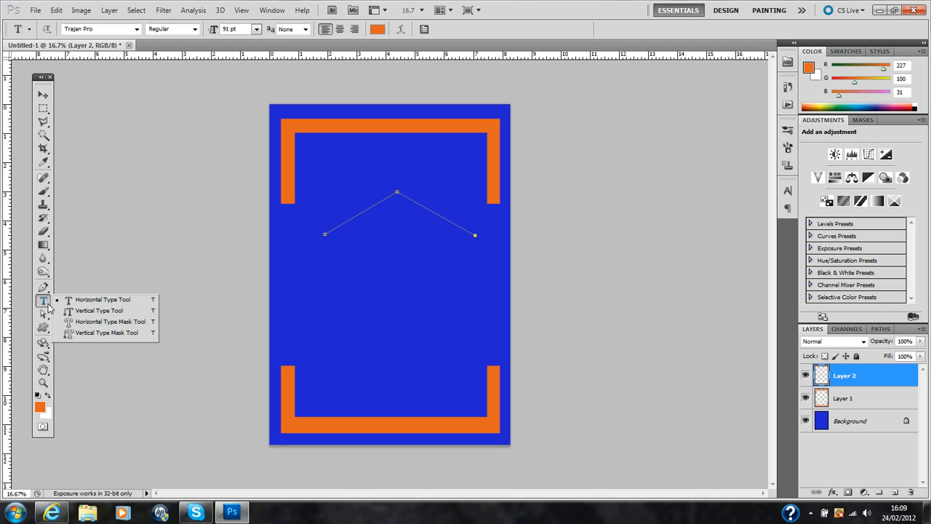
{"action": "left_click", "coordinate": [45, 302]}
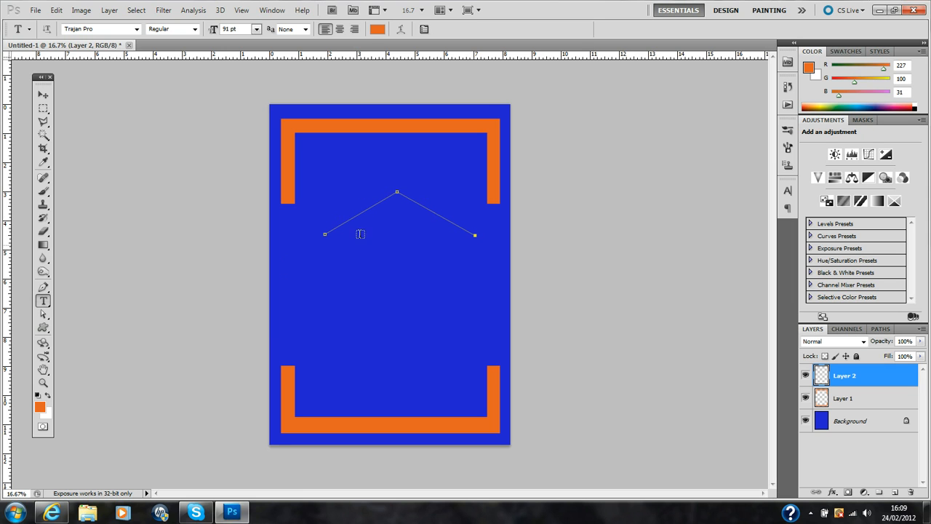
{"action": "left_click", "coordinate": [334, 342]}
{"action": "type", "text": "H"}
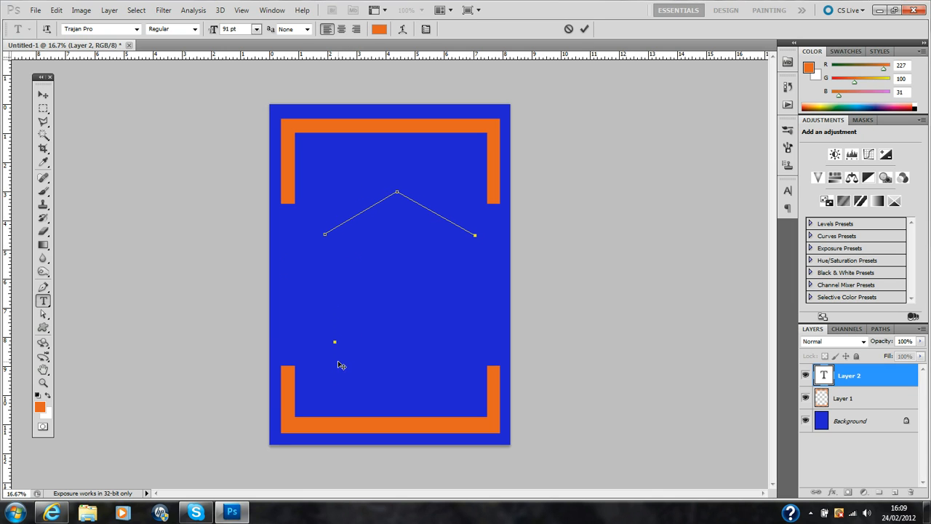
{"action": "type", "text": "TDHIH"}
{"action": "key", "text": "BackSpace"}
{"action": "key", "text": "Left"}
{"action": "key", "text": "Left"}
{"action": "key", "text": "Left"}
{"action": "key", "text": "Left"}
{"action": "key", "text": "Left"}
{"action": "key", "text": "Delete"}
{"action": "key", "text": "Delete"}
{"action": "key", "text": "Delete"}
{"action": "key", "text": "Delete"}
{"action": "key", "text": "Delete"}
{"action": "left_click", "coordinate": [569, 29]}
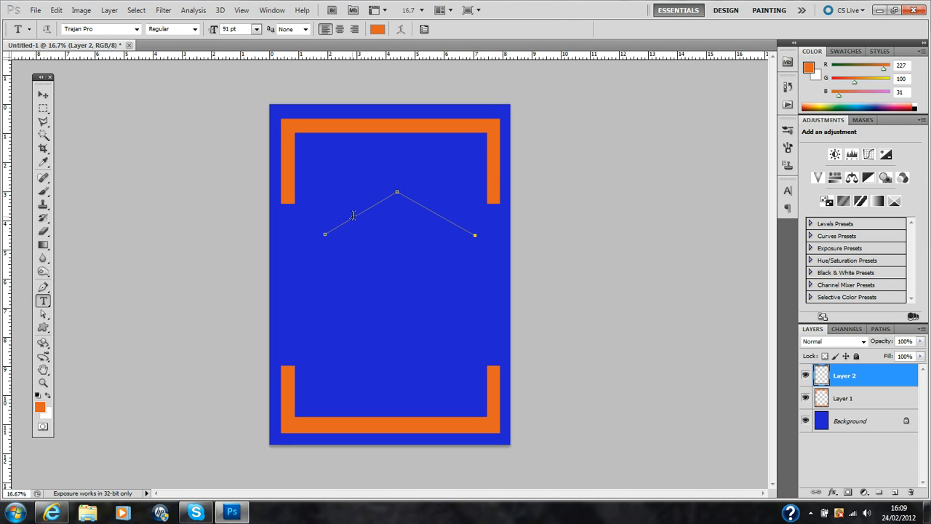